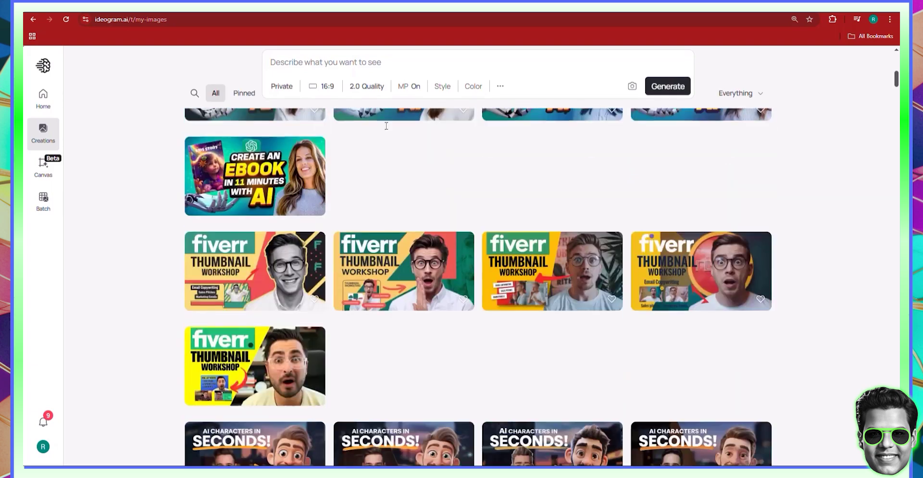
- Scroll back up to the top of the Ideogram creations page
{"action": "scroll", "coordinate": [385, 125], "scroll_direction": "up", "scroll_amount": 12}
- Switch the Ideogram generation model from 2.0 to 3.0, leaving the style unchanged
{"action": "left_click", "coordinate": [386, 125]}
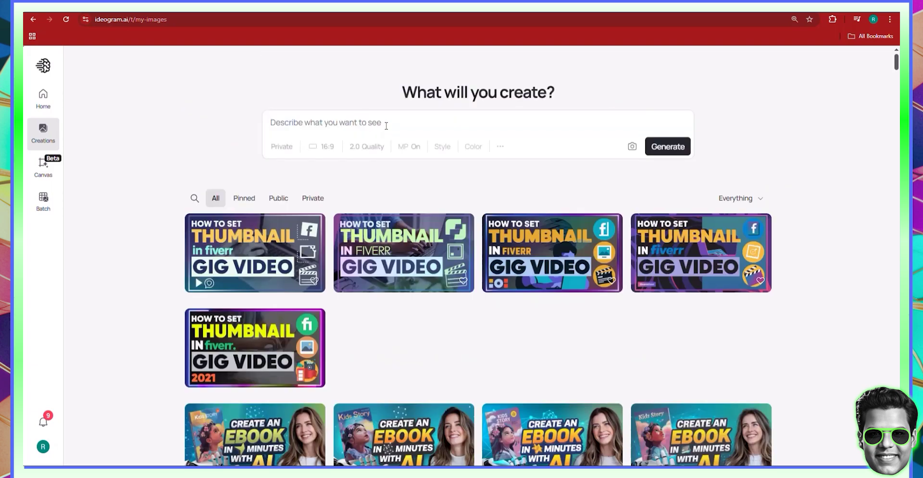
{"action": "left_click", "coordinate": [370, 146]}
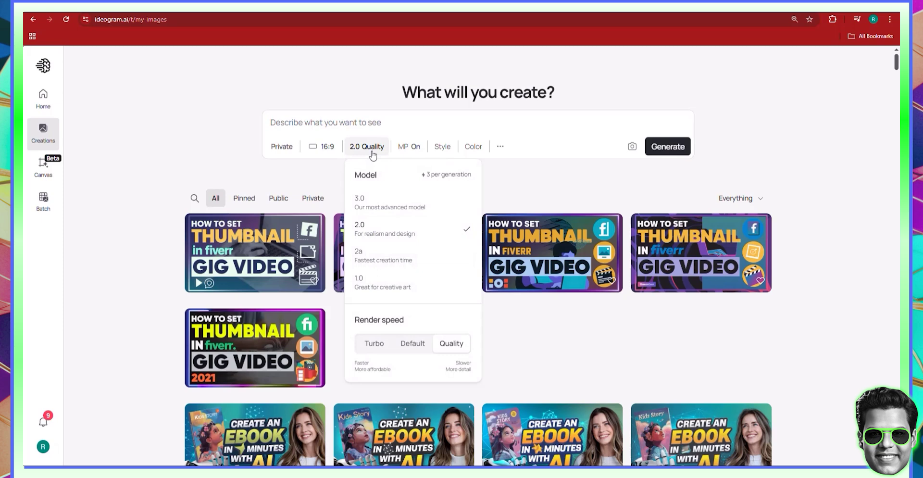
{"action": "left_click", "coordinate": [403, 207]}
{"action": "left_click", "coordinate": [437, 133]}
{"action": "left_click", "coordinate": [440, 147]}
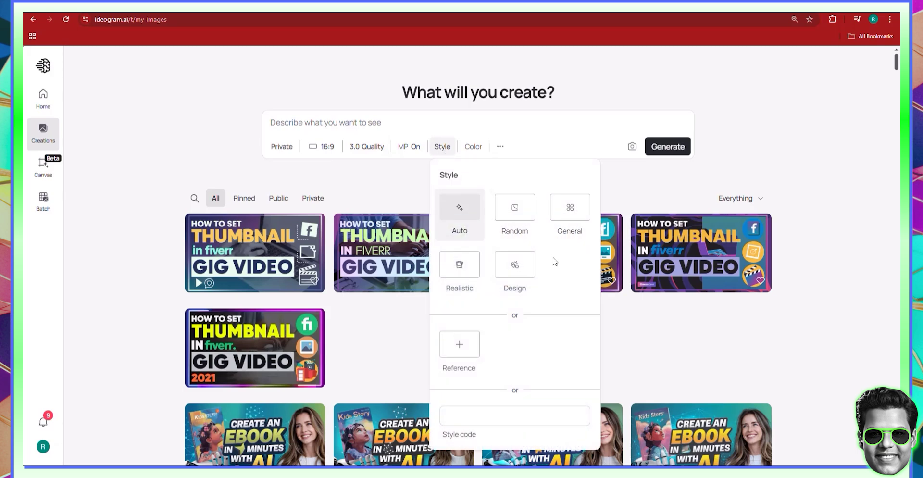
{"action": "left_click", "coordinate": [783, 175]}
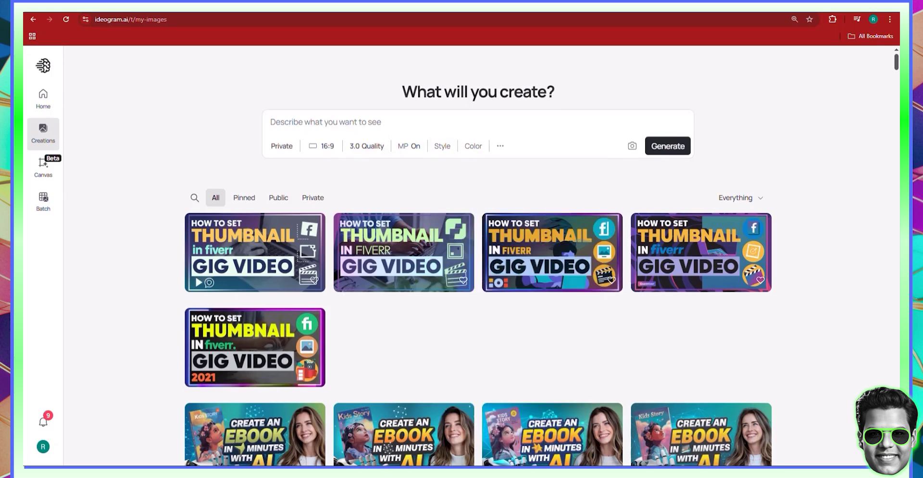
- Open Amazon in a new tab and search for 'romance novel'
{"action": "key", "text": "ctrl+t"}
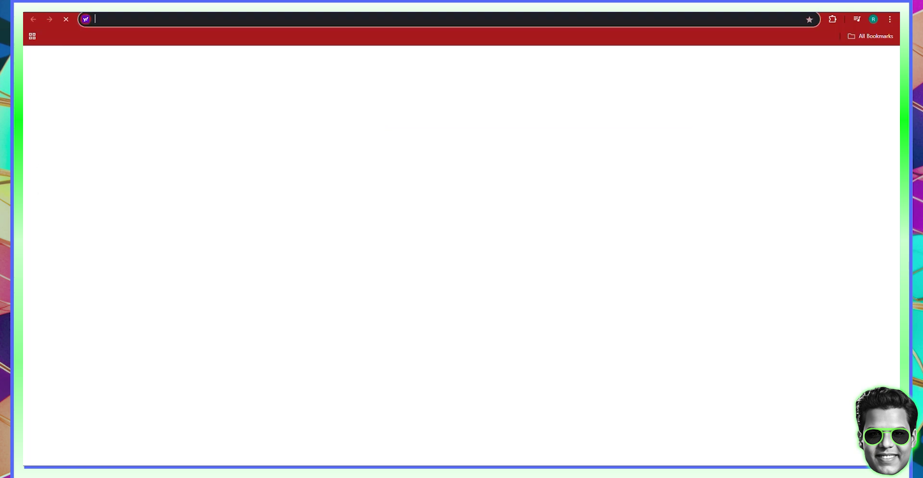
{"action": "type", "text": "ala"}
{"action": "key", "text": "Return"}
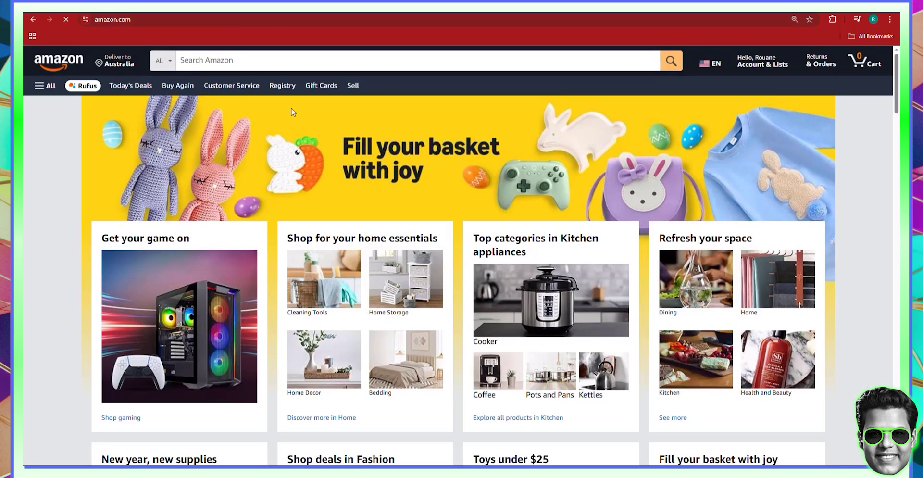
{"action": "left_click", "coordinate": [246, 59]}
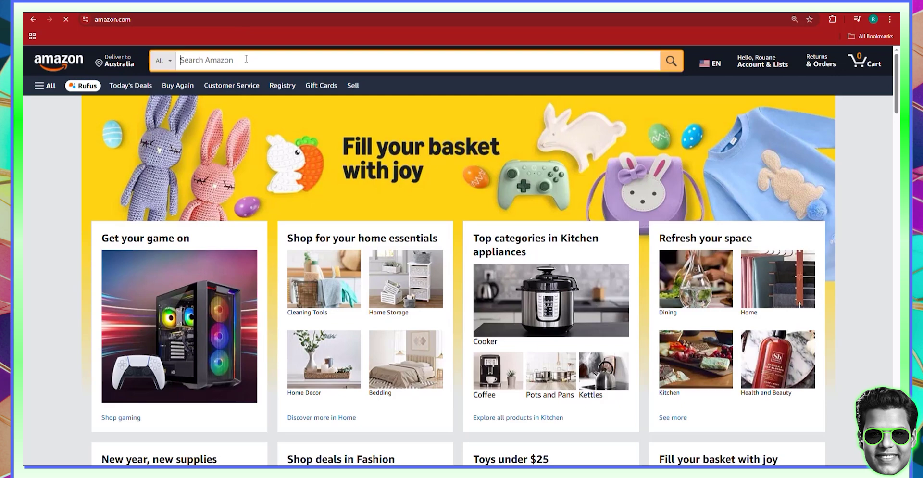
{"action": "type", "text": "ro"}
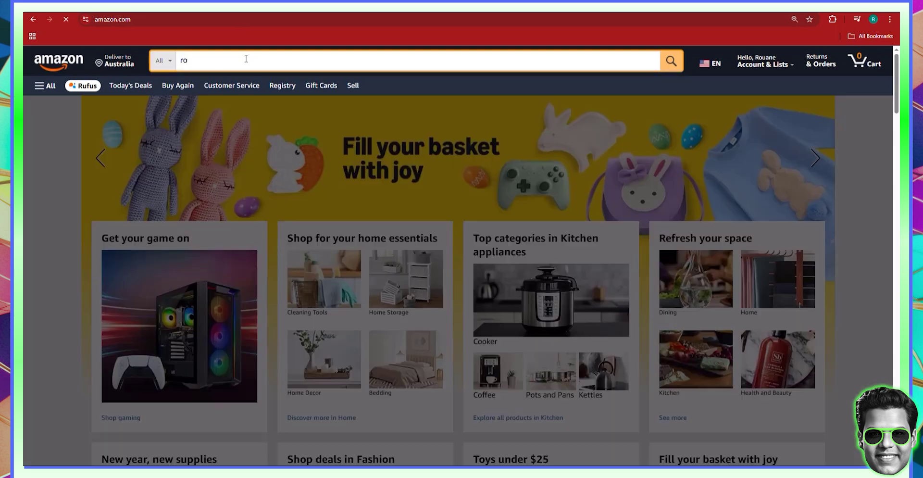
{"action": "type", "text": "mance novel"}
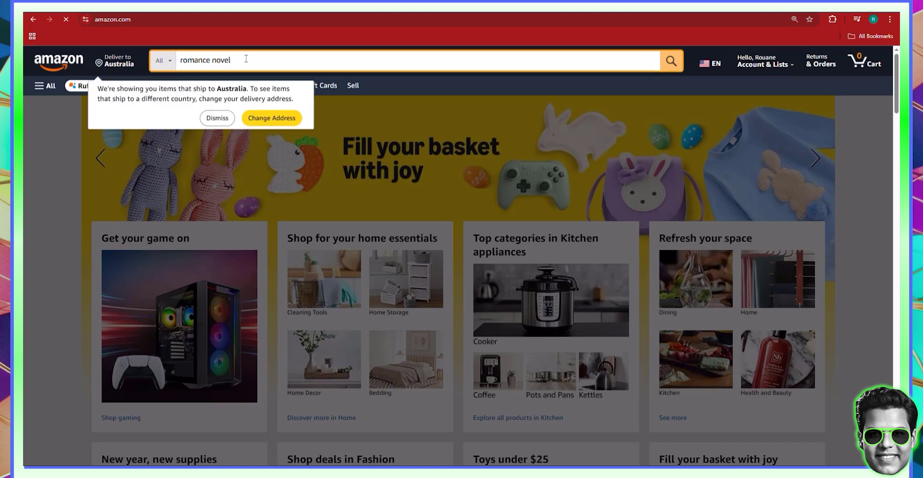
{"action": "key", "text": "Return"}
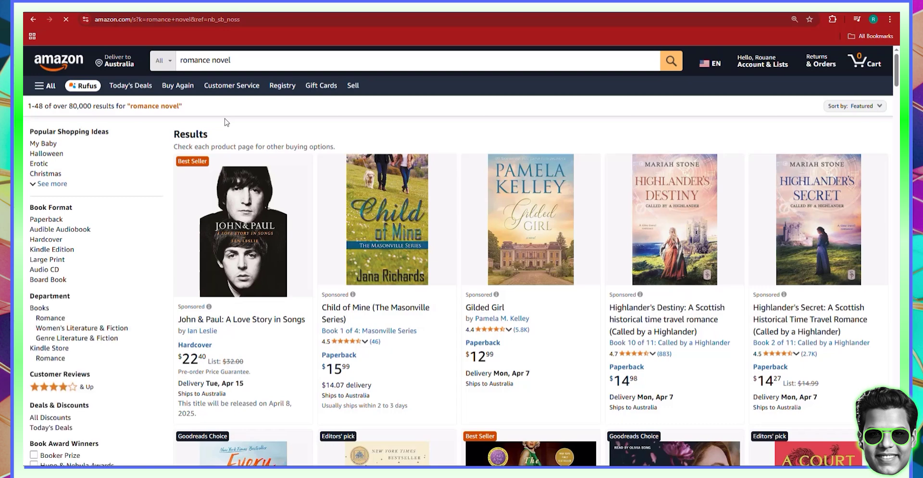
- Scroll through the romance novel results and open the 'Ugly Love: A Novel' product page
{"action": "scroll", "coordinate": [558, 268], "scroll_direction": "down", "scroll_amount": 3}
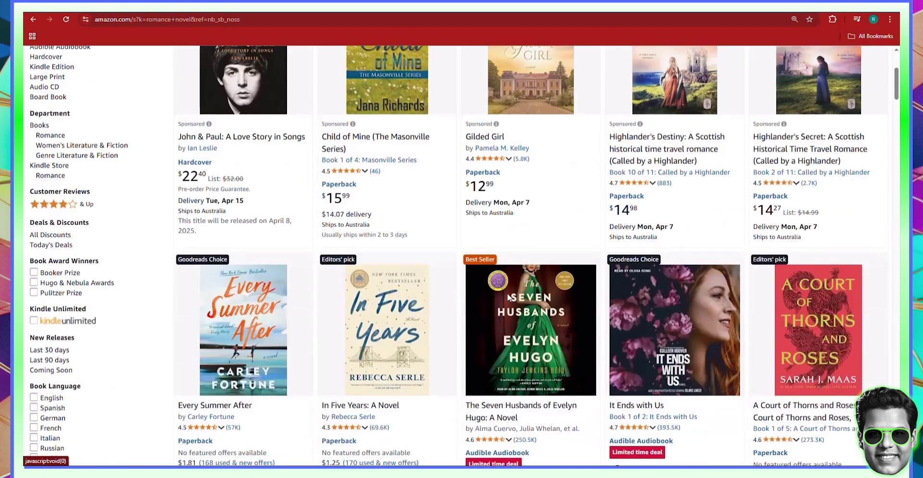
{"action": "scroll", "coordinate": [290, 324], "scroll_direction": "down", "scroll_amount": 5}
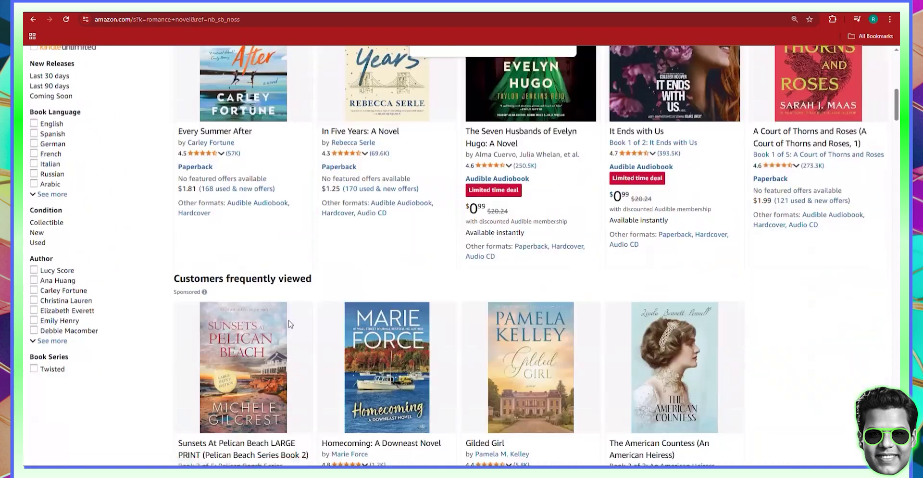
{"action": "scroll", "coordinate": [309, 313], "scroll_direction": "down", "scroll_amount": 6}
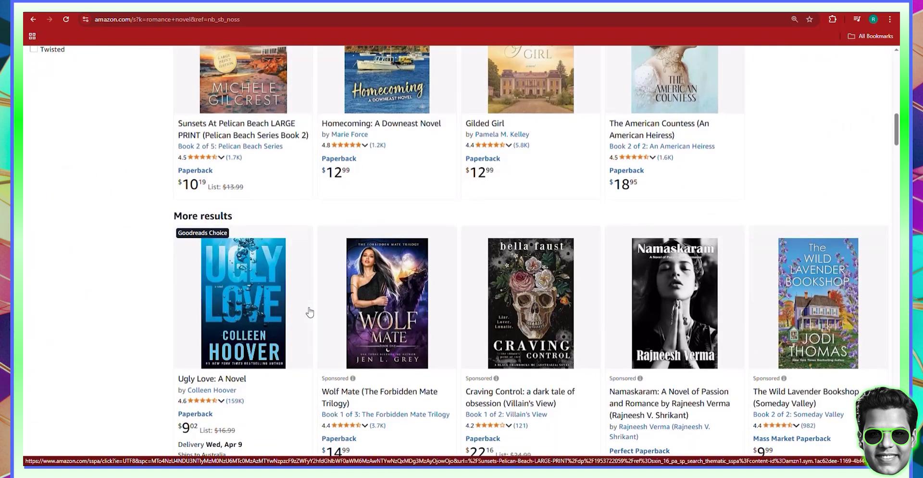
{"action": "left_click", "coordinate": [245, 296]}
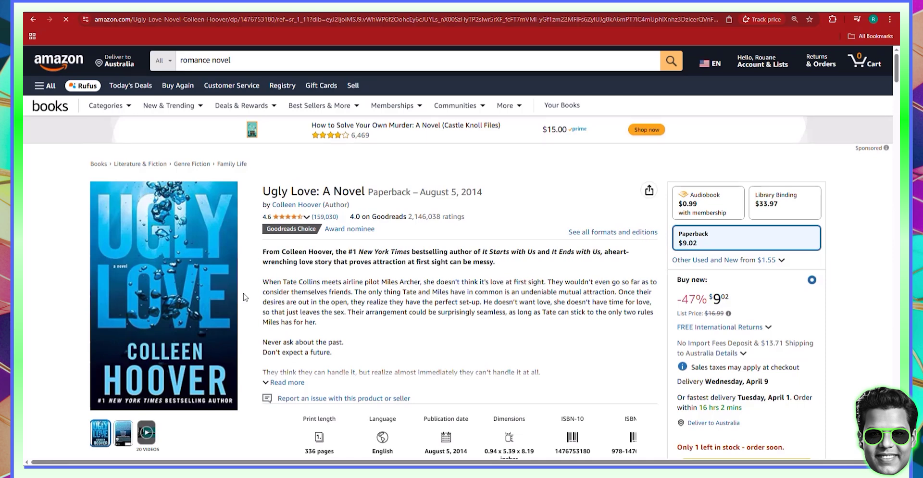
- Copy the Ugly Love cover image from the Amazon product page to the clipboard
{"action": "mouse_move", "coordinate": [142, 227]}
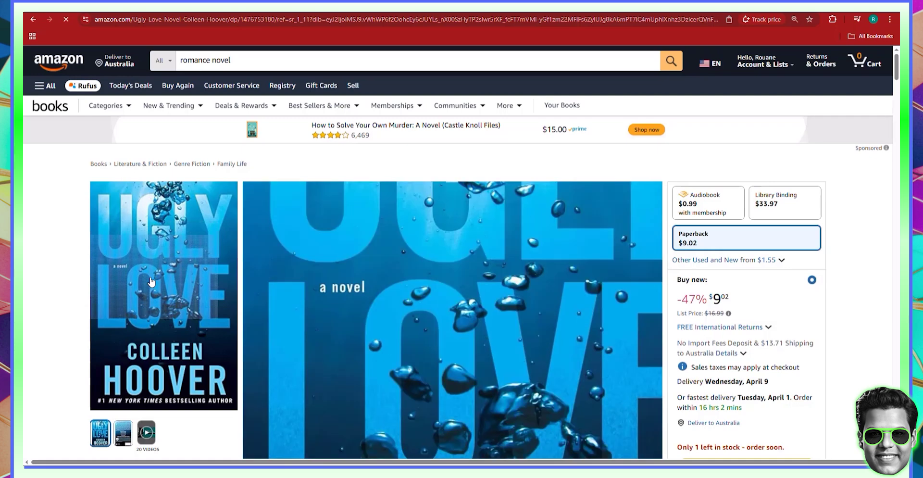
{"action": "right_click", "coordinate": [151, 282]}
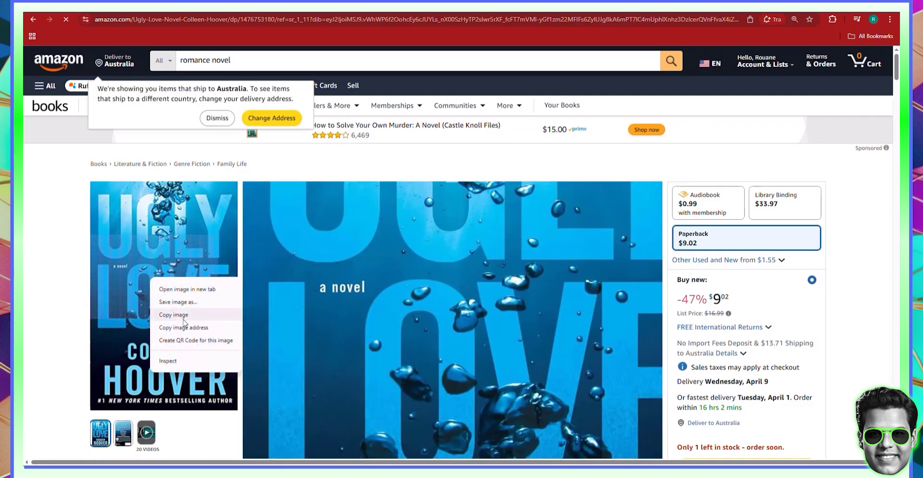
{"action": "left_click", "coordinate": [184, 319]}
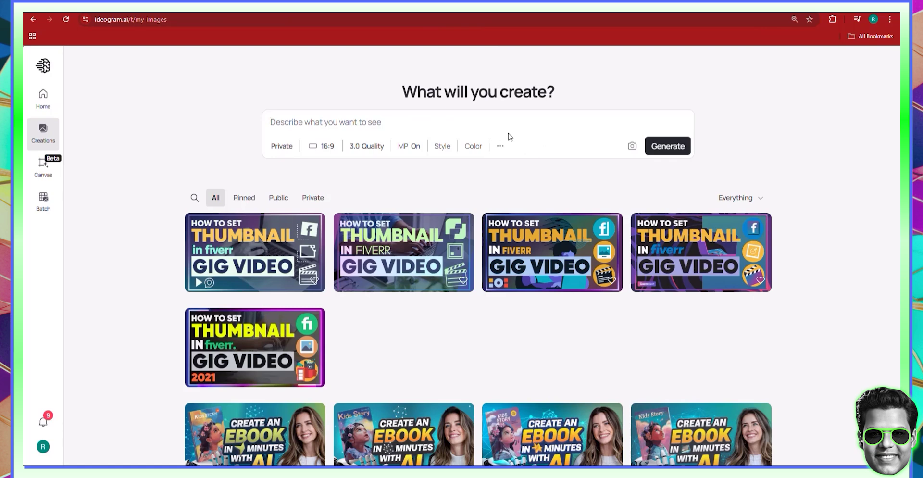
{"action": "left_click", "coordinate": [370, 116]}
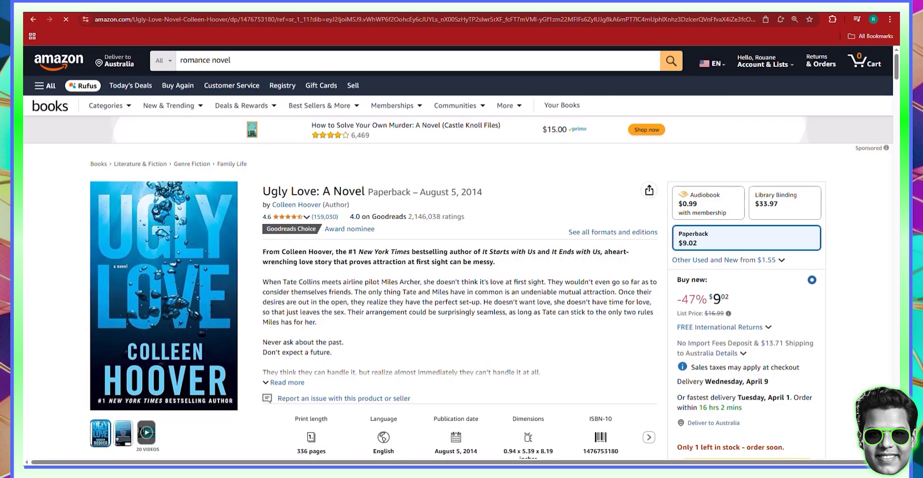
{"action": "right_click", "coordinate": [184, 272]}
{"action": "left_click", "coordinate": [197, 308]}
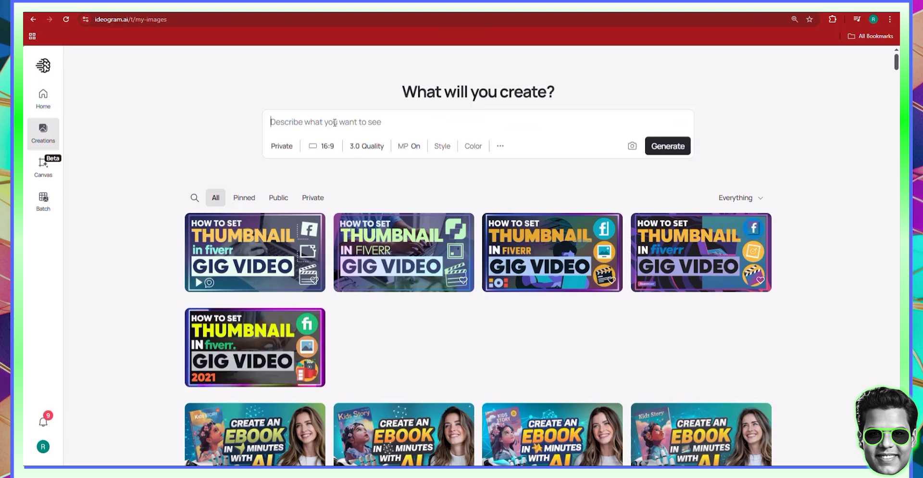
- Paste the Ugly Love cover into the Ideogram prompt and use it as a Remix reference
{"action": "key", "text": "ctrl+v"}
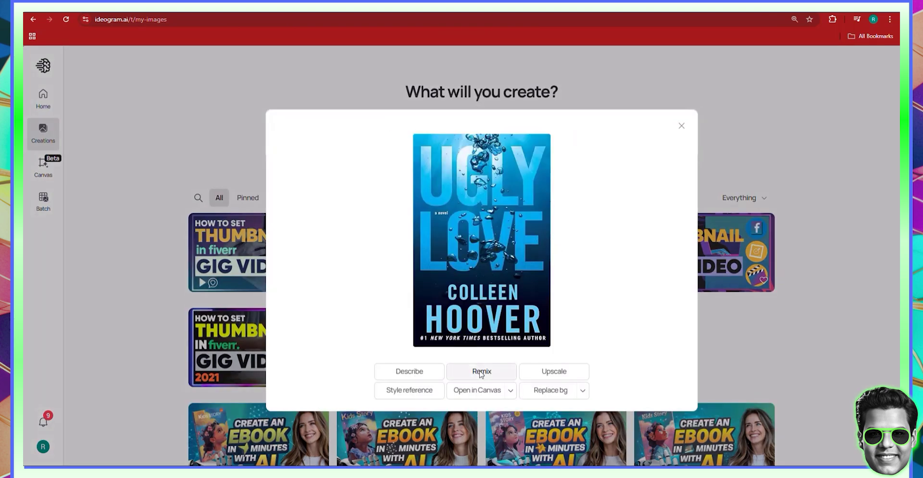
{"action": "left_click", "coordinate": [481, 372]}
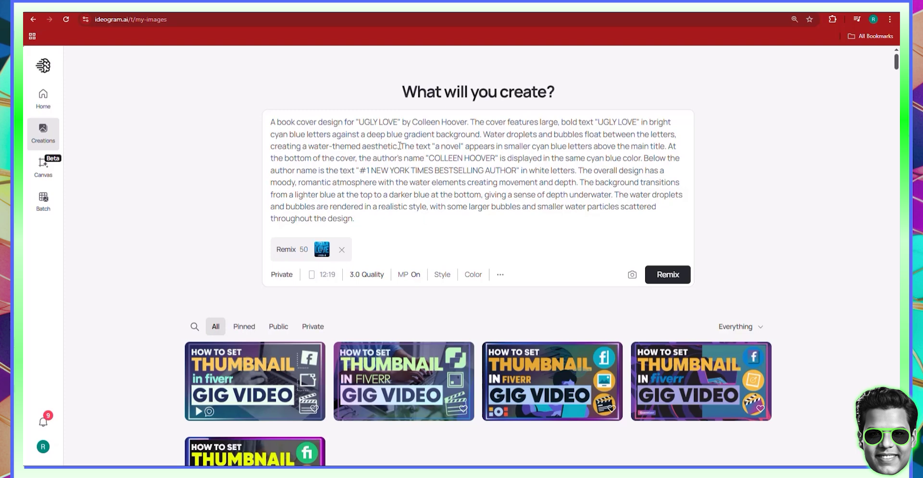
{"action": "double_click", "coordinate": [368, 122]}
{"action": "type", "text": "DEEP"}
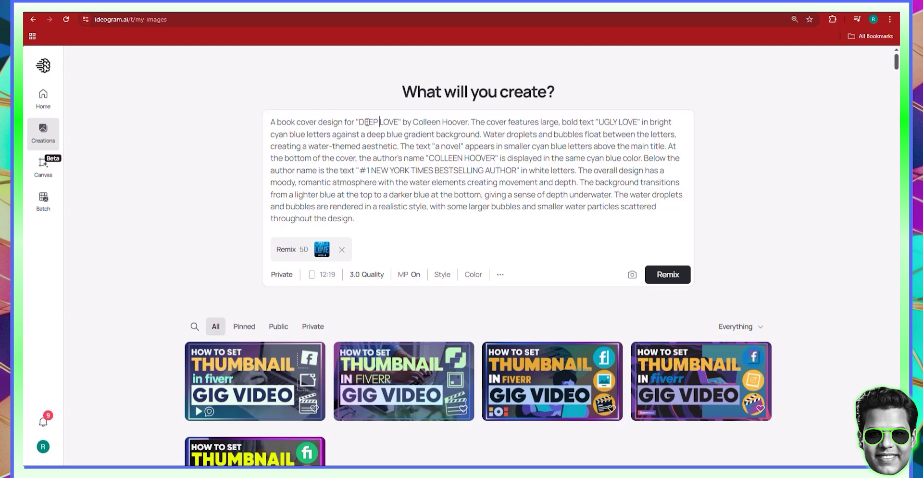
{"action": "double_click", "coordinate": [450, 158]}
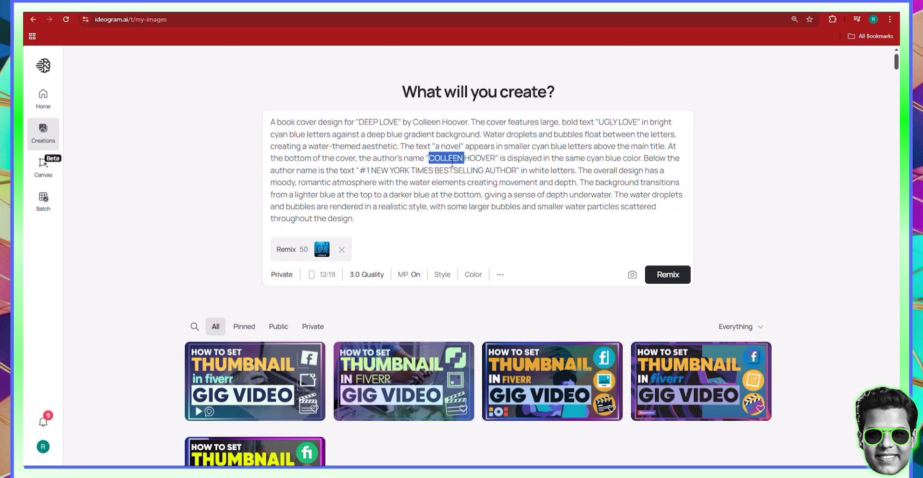
{"action": "left_click", "coordinate": [465, 159]}
{"action": "key", "text": "ctrl+Delete"}
{"action": "double_click", "coordinate": [448, 159]}
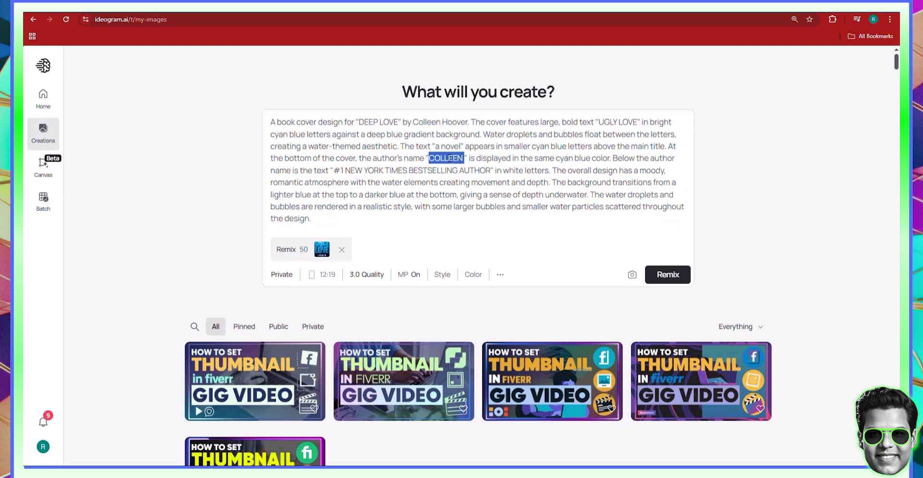
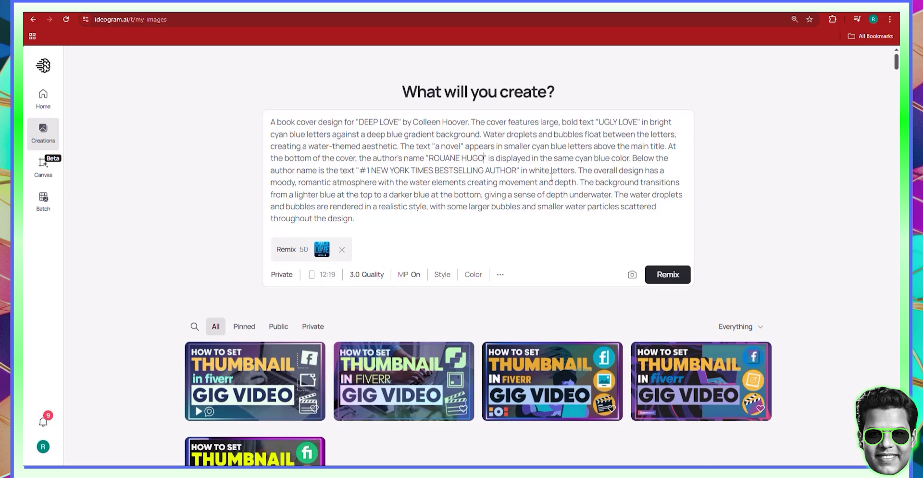
{"action": "left_click", "coordinate": [429, 170]}
- Drop the Remix image weight from 50 to 40, keep the style, and run the remix
{"action": "left_click", "coordinate": [302, 254]}
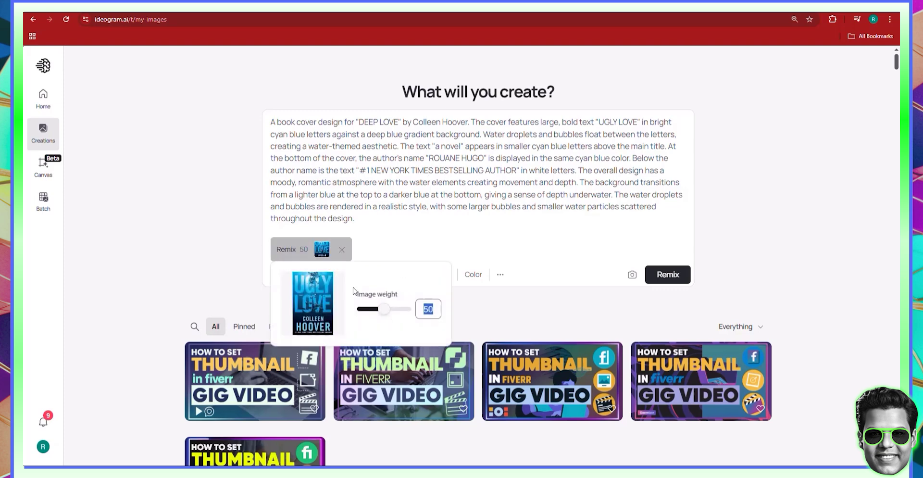
{"action": "left_click_drag", "start_coordinate": [383, 314], "coordinate": [379, 313]}
{"action": "left_click", "coordinate": [478, 239]}
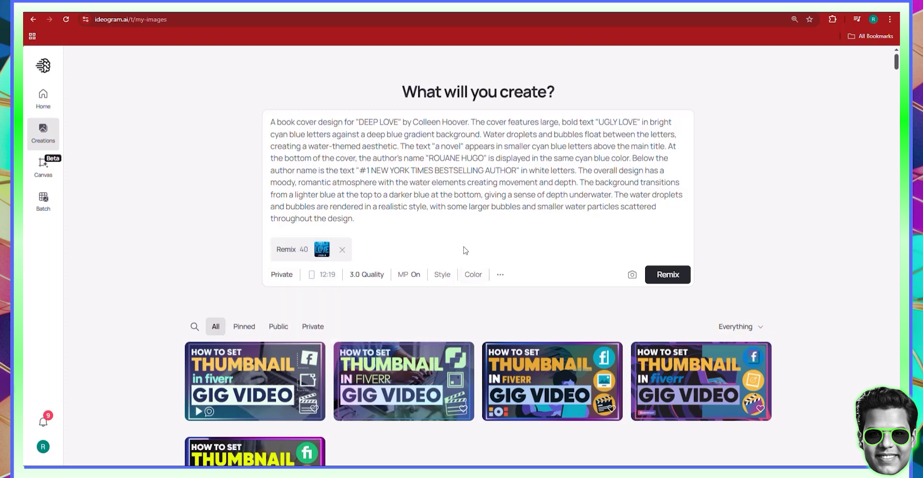
{"action": "left_click", "coordinate": [440, 276]}
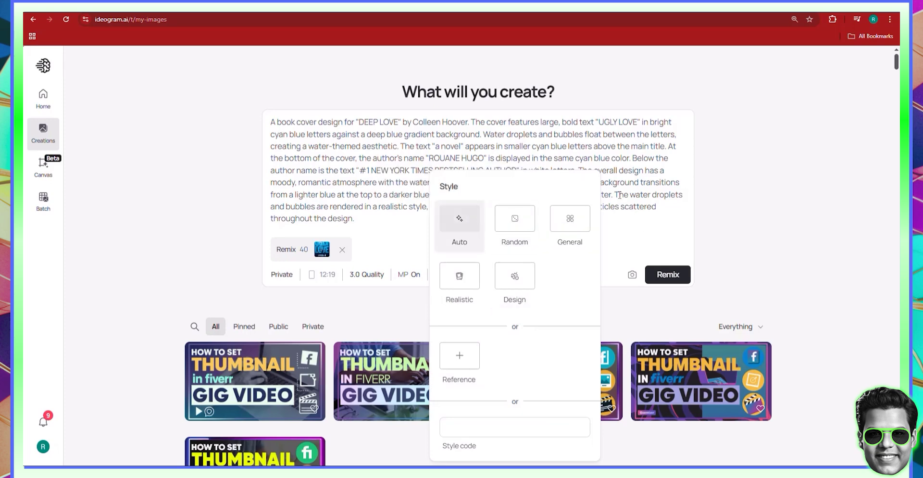
{"action": "left_click", "coordinate": [619, 195]}
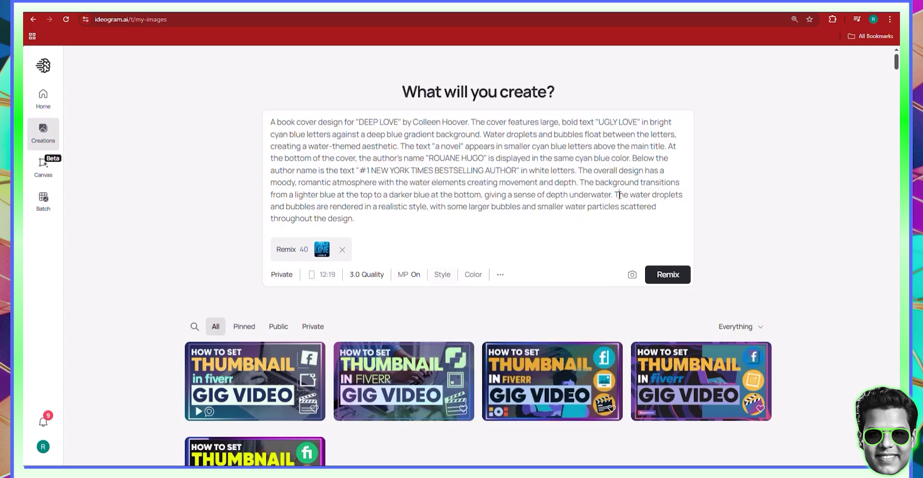
{"action": "left_click", "coordinate": [667, 275]}
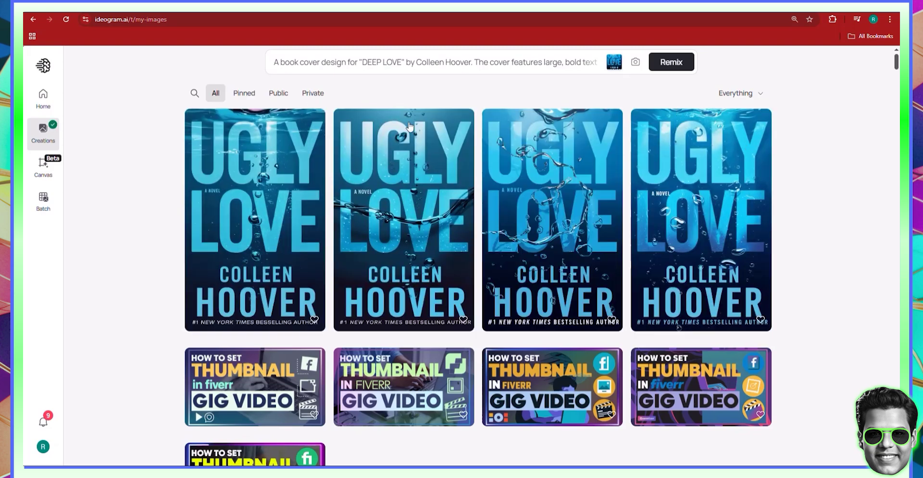
- Replace UGLY with DEEP in the prompt, choose the 2.0 model, and remix again
{"action": "left_click", "coordinate": [329, 63]}
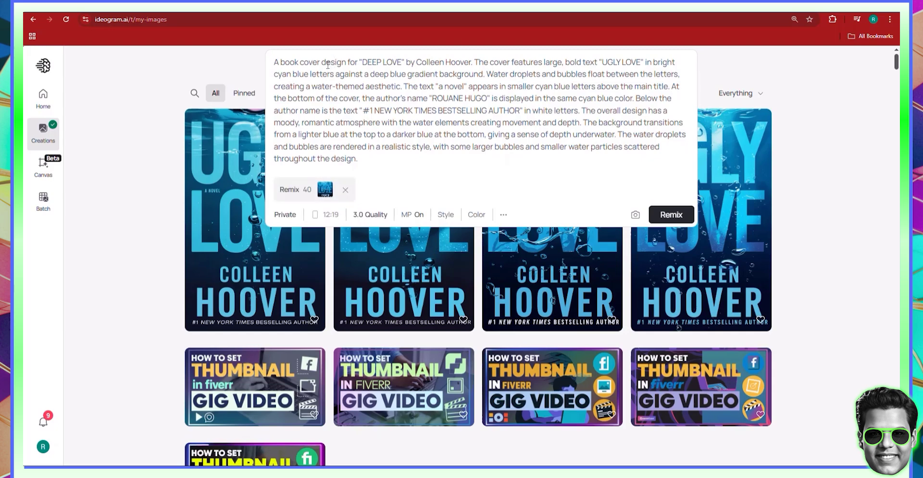
{"action": "double_click", "coordinate": [613, 63]}
{"action": "type", "text": "DEEP"}
{"action": "left_click", "coordinate": [382, 215]}
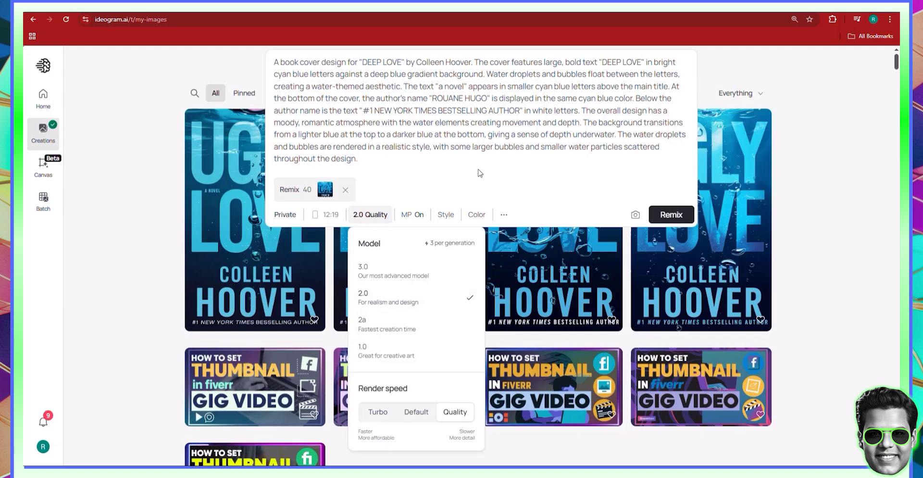
{"action": "left_click", "coordinate": [447, 185]}
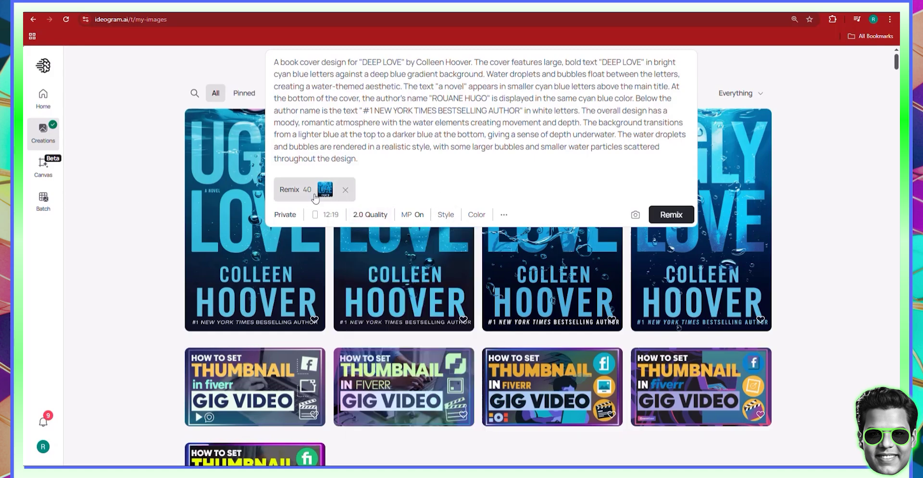
{"action": "left_click", "coordinate": [671, 214]}
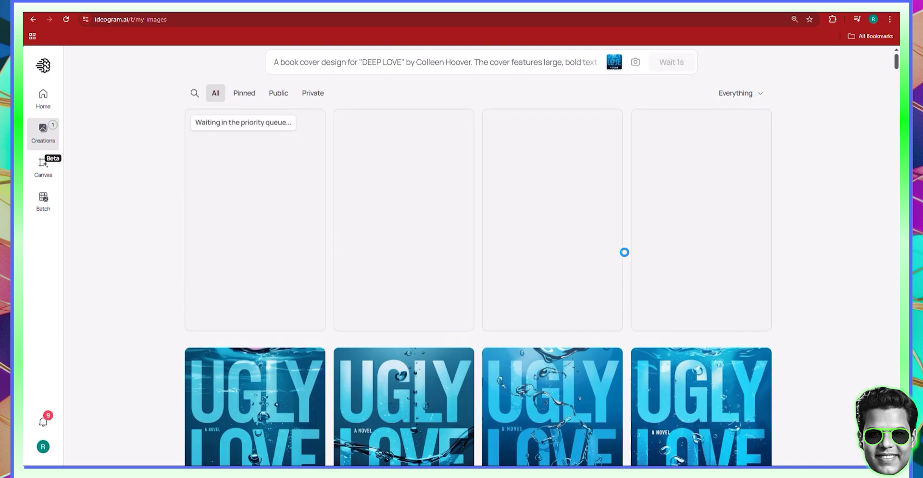
- Open the first DEEP LOVE cover and browse to the third variation reading ROULANE HOOVER
{"action": "left_click", "coordinate": [437, 64]}
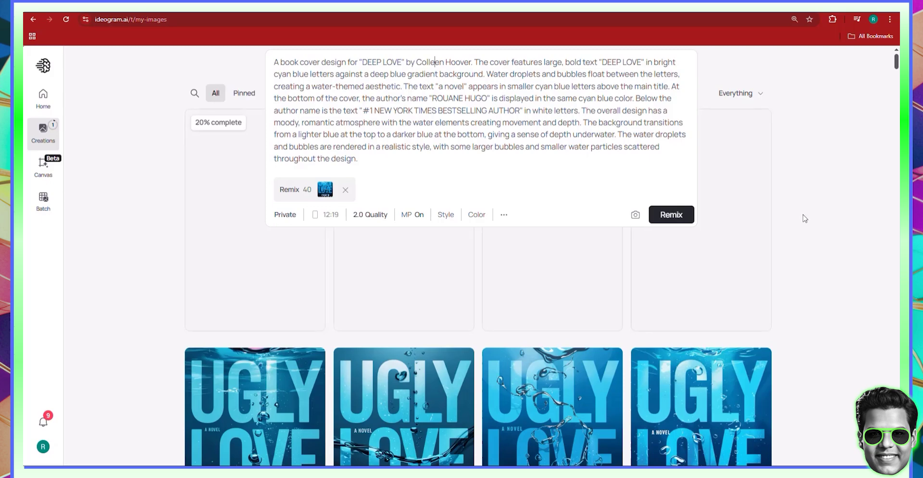
{"action": "left_click", "coordinate": [821, 200]}
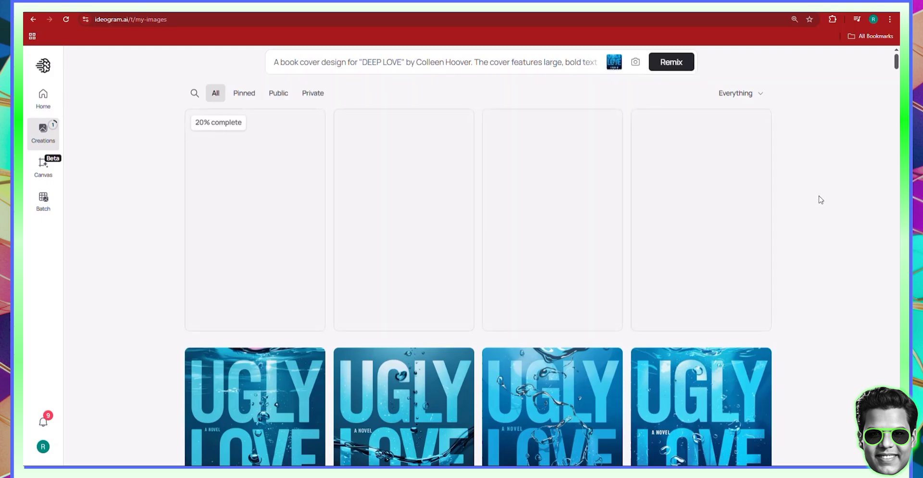
{"action": "scroll", "coordinate": [824, 184], "scroll_direction": "down", "scroll_amount": 5}
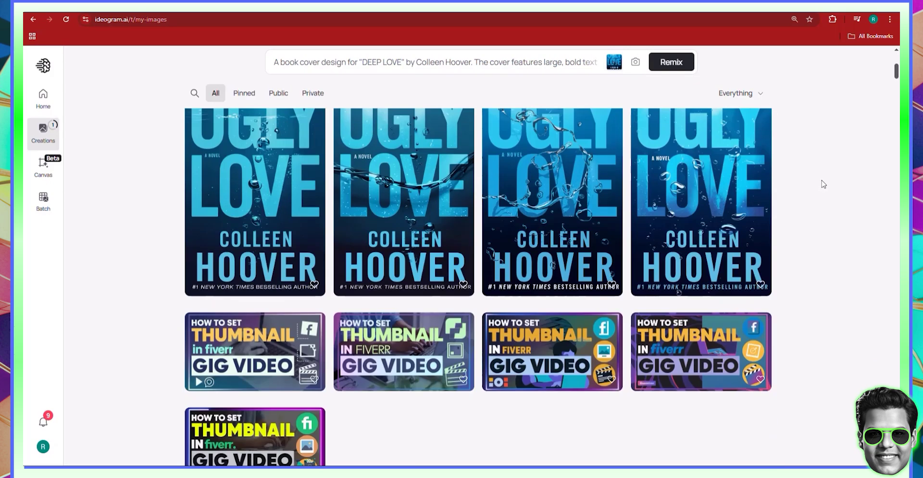
{"action": "scroll", "coordinate": [820, 181], "scroll_direction": "down", "scroll_amount": 5}
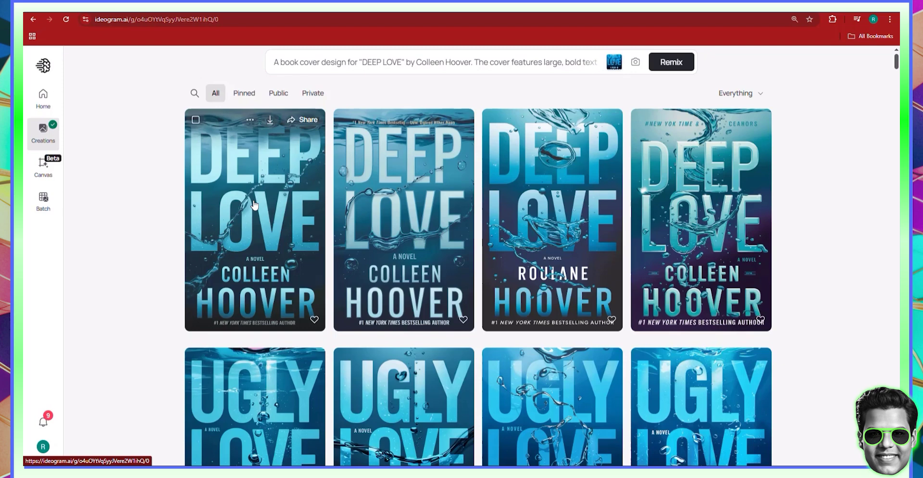
{"action": "left_click", "coordinate": [254, 204]}
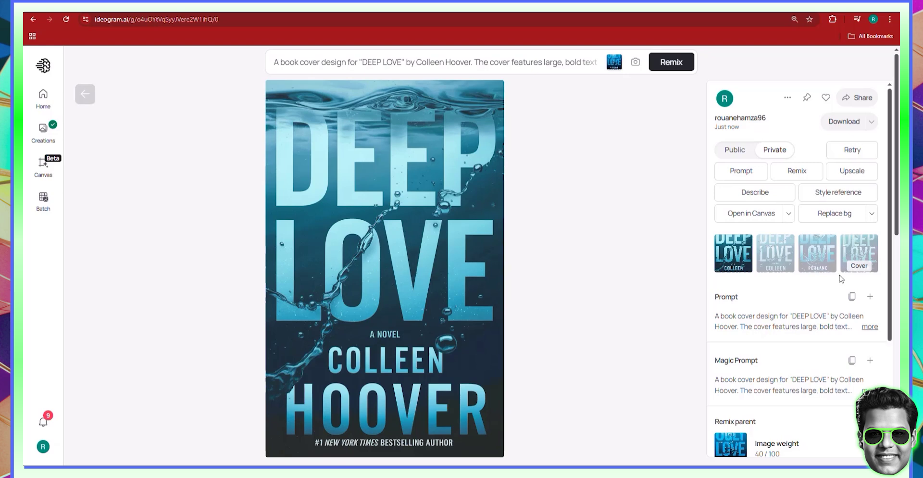
{"action": "left_click", "coordinate": [786, 254]}
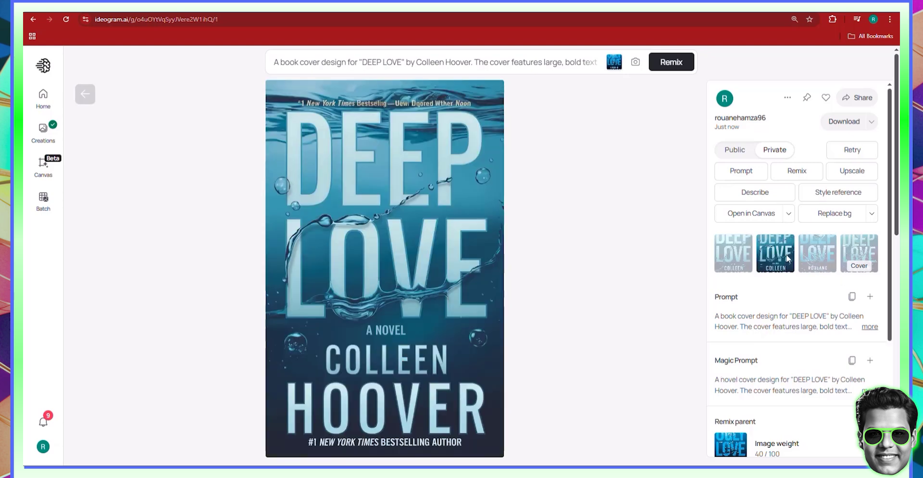
{"action": "left_click", "coordinate": [820, 268]}
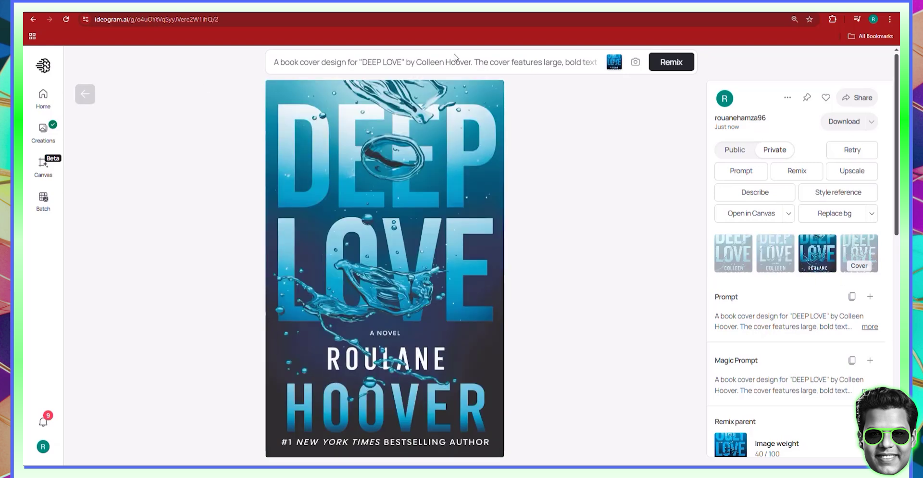
{"action": "left_click", "coordinate": [454, 56]}
{"action": "double_click", "coordinate": [426, 62]}
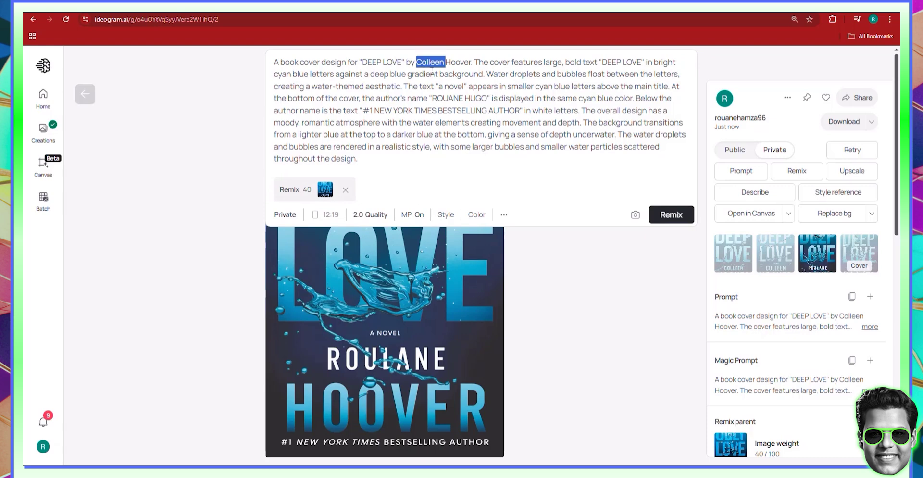
{"action": "double_click", "coordinate": [454, 61]}
{"action": "key", "text": "BackSpace"}
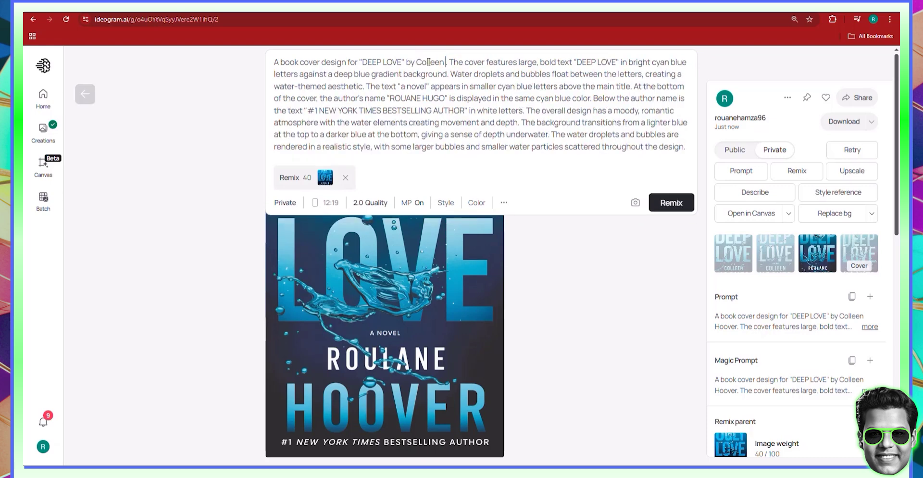
{"action": "double_click", "coordinate": [429, 62]}
{"action": "key", "text": "BackSpace"}
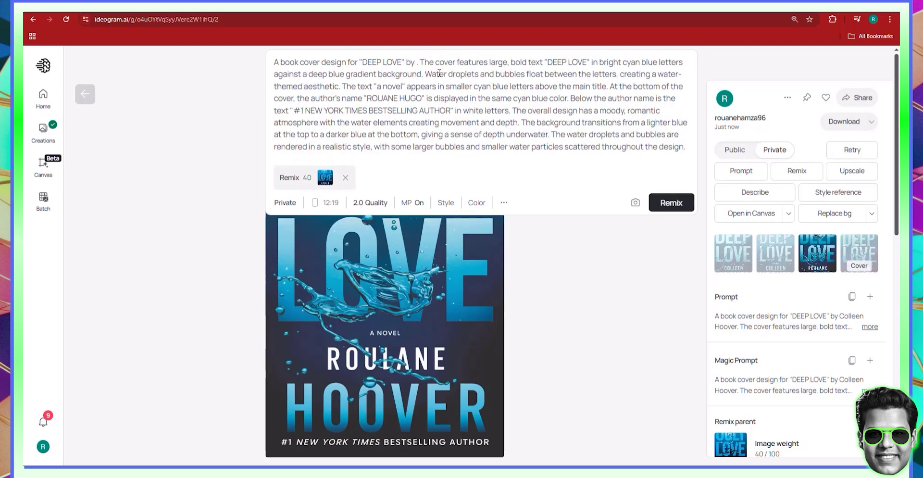
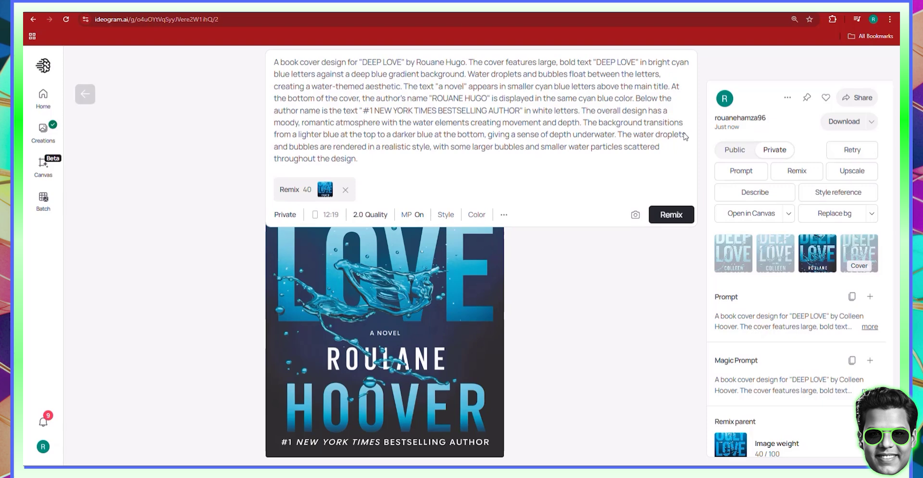
{"action": "left_click", "coordinate": [669, 216]}
{"action": "left_click", "coordinate": [86, 96]}
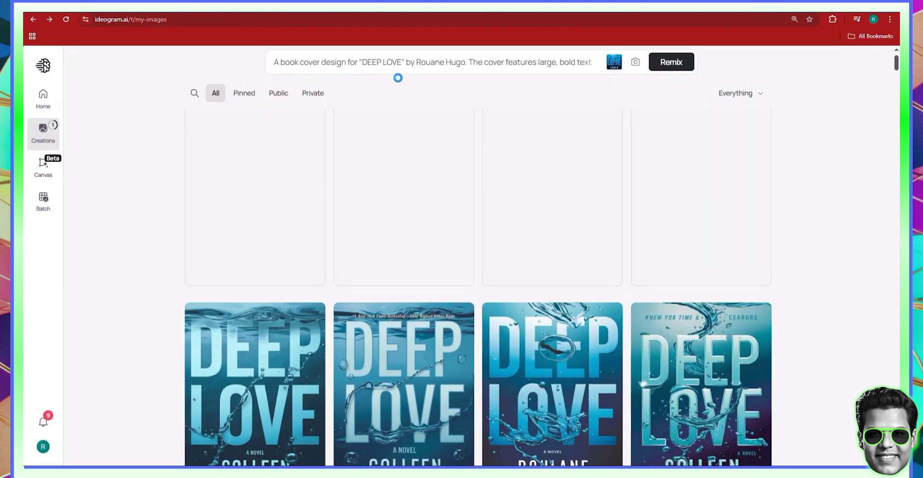
{"action": "left_click", "coordinate": [393, 66]}
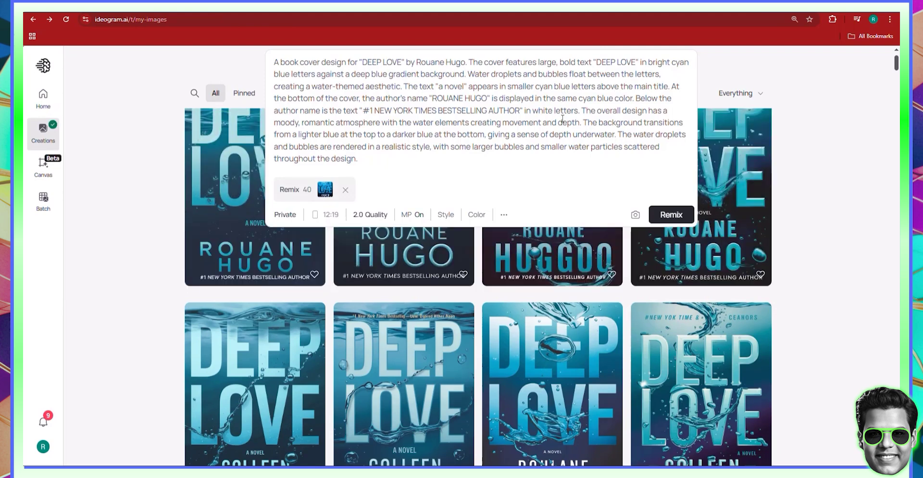
{"action": "left_click", "coordinate": [837, 222]}
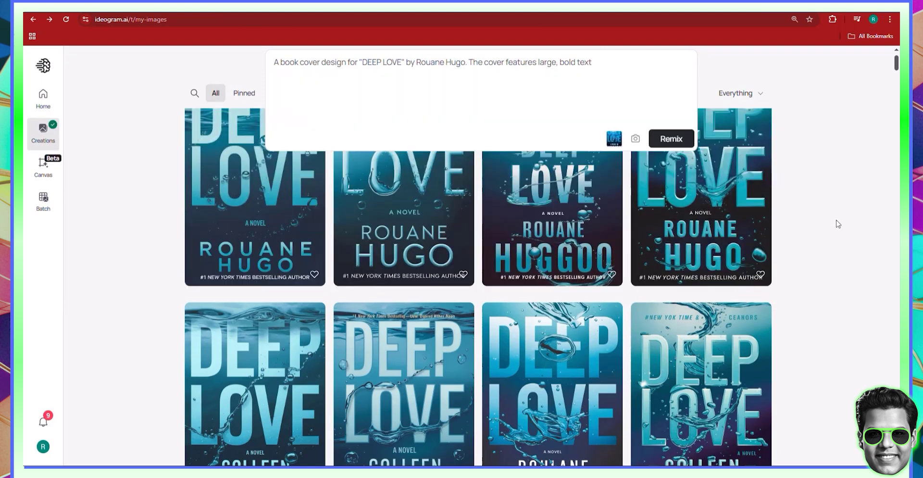
{"action": "scroll", "coordinate": [859, 245], "scroll_direction": "up", "scroll_amount": 1}
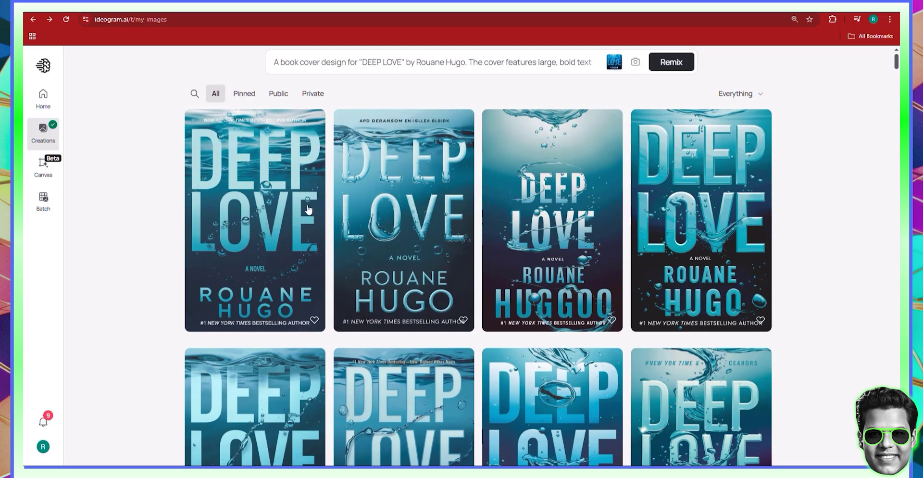
{"action": "left_click", "coordinate": [285, 211]}
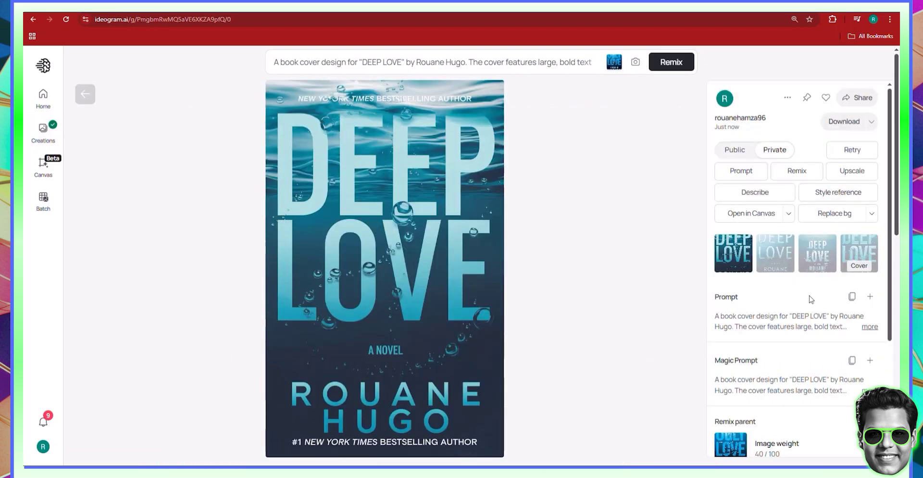
{"action": "left_click", "coordinate": [774, 249]}
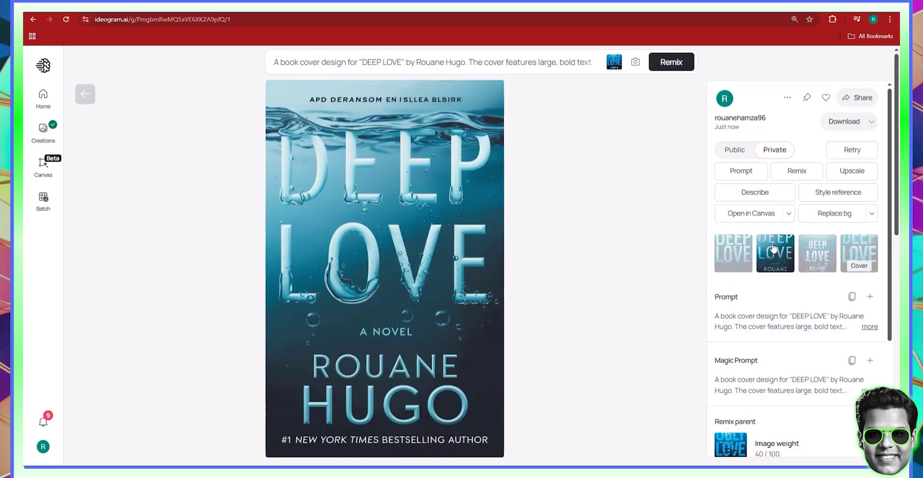
{"action": "left_click", "coordinate": [823, 253]}
{"action": "left_click", "coordinate": [848, 250]}
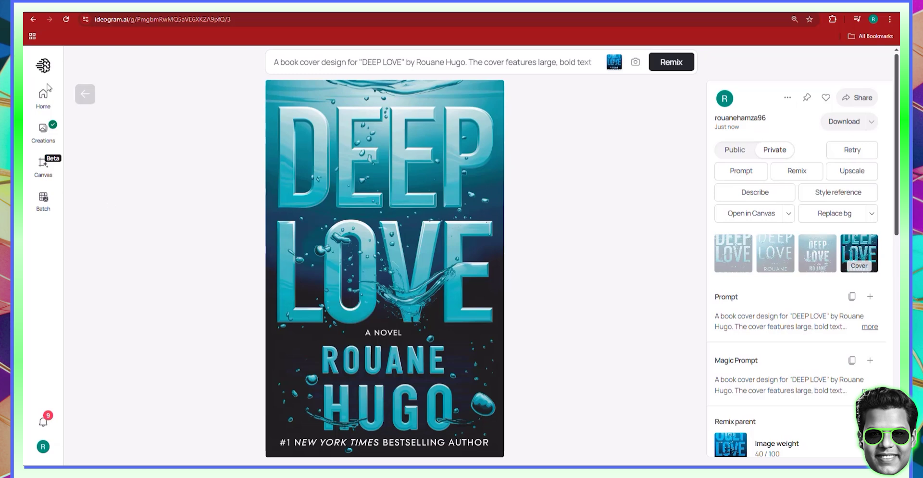
{"action": "left_click", "coordinate": [85, 93]}
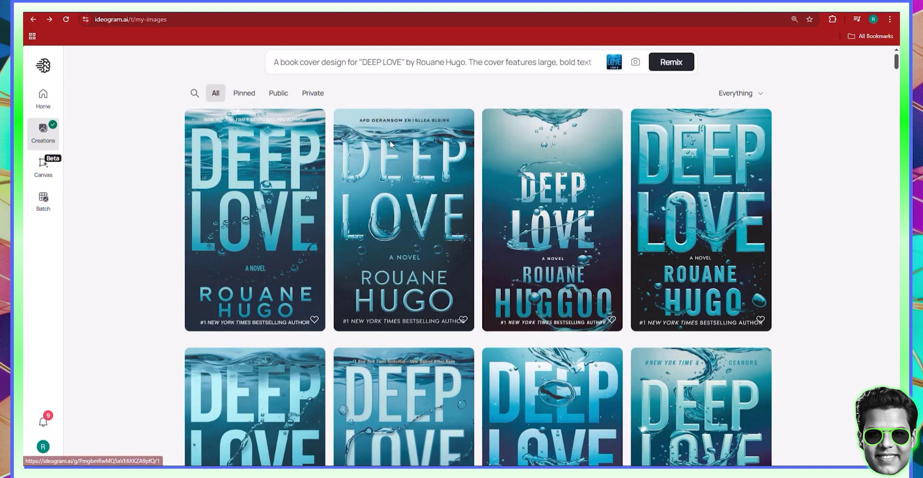
{"action": "left_click", "coordinate": [389, 185]}
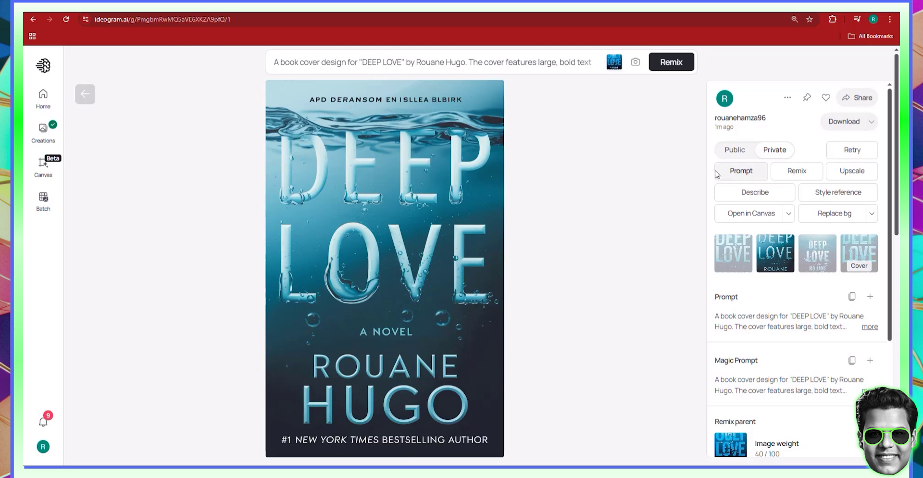
{"action": "left_click", "coordinate": [788, 97]}
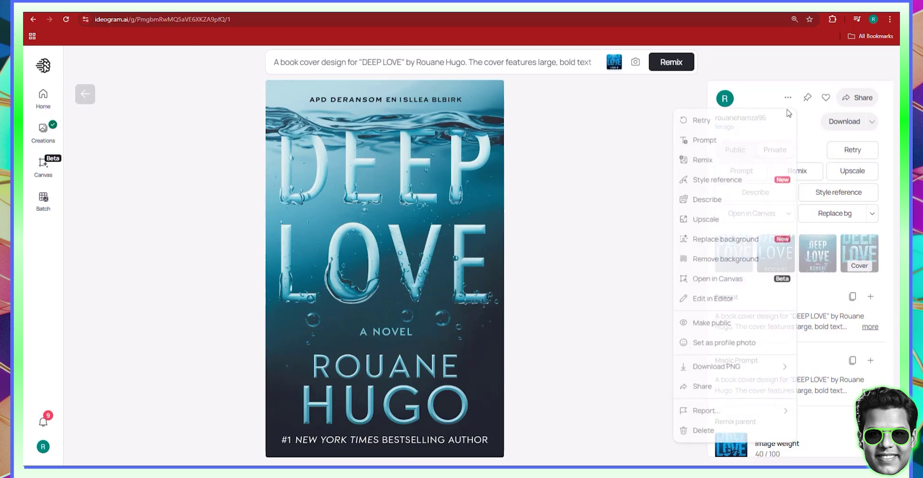
{"action": "mouse_move", "coordinate": [724, 371]}
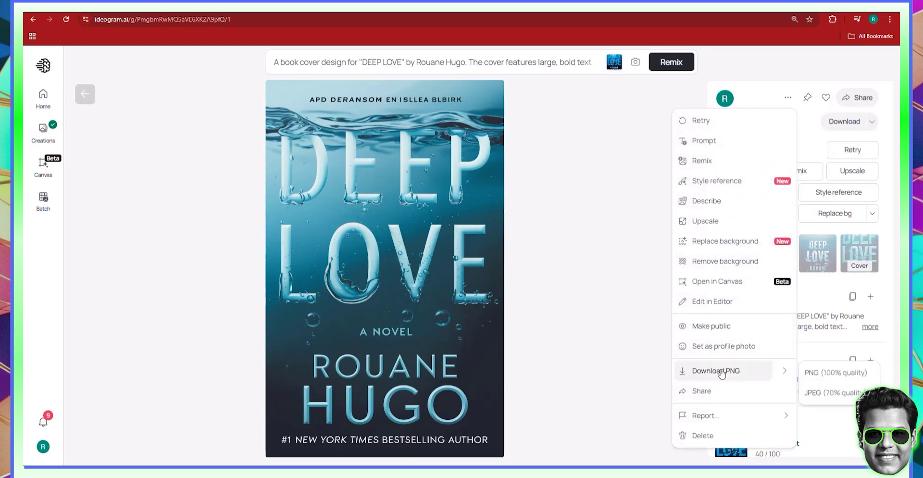
{"action": "left_click", "coordinate": [828, 377]}
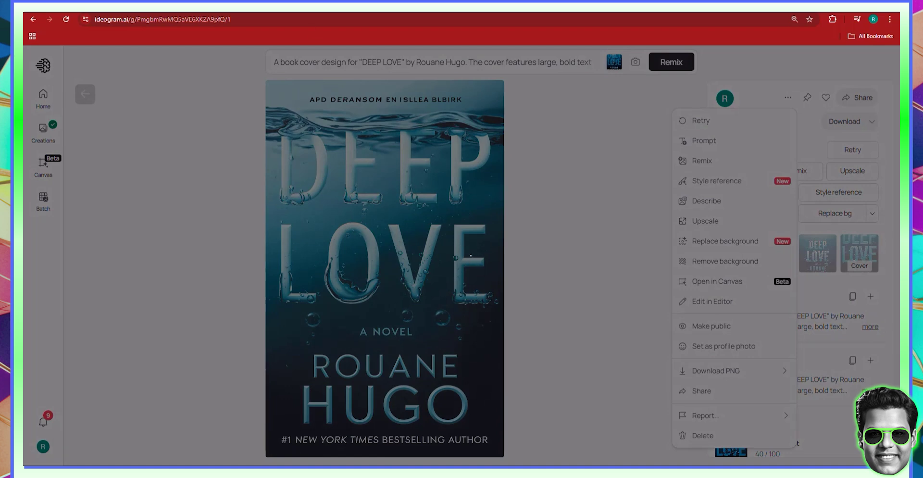
{"action": "key", "text": "ctrl+t"}
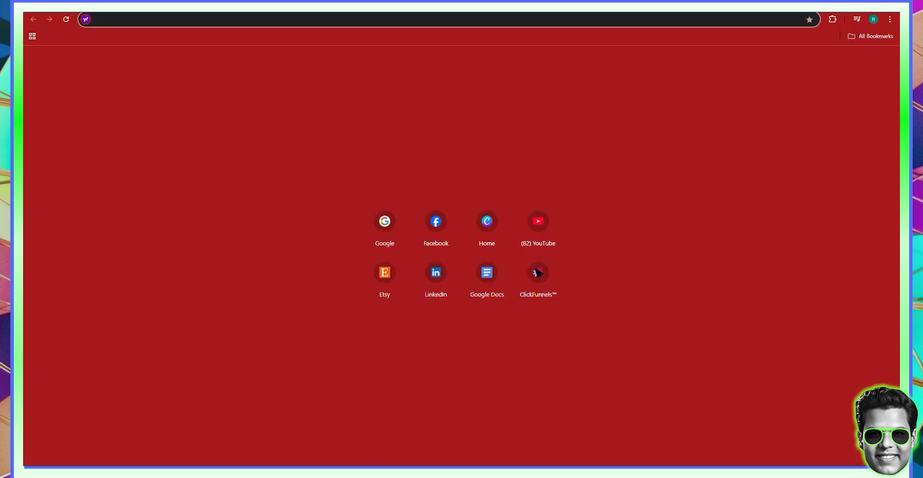
- Load canva.com in the new tab from the 'ca' address-bar suggestion
{"action": "type", "text": "ca"}
{"action": "key", "text": "Return"}
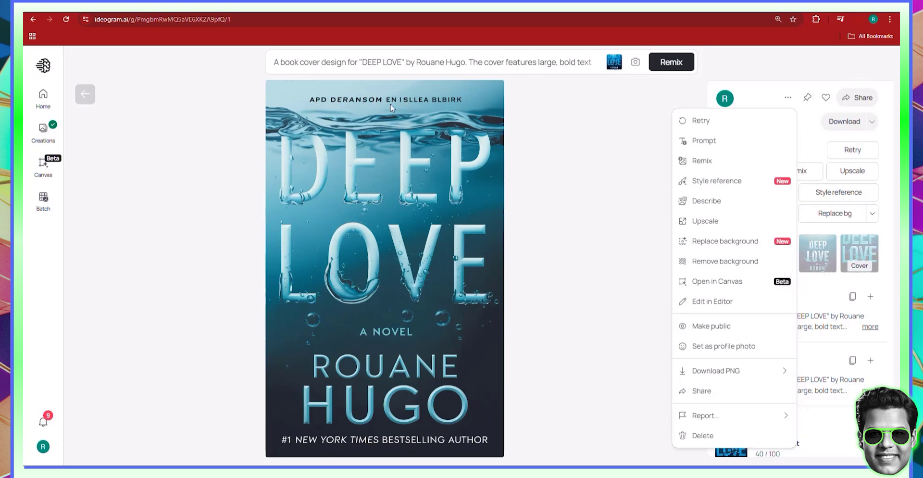
- Close the cover's actions dropdown so its full details show again
{"action": "left_click", "coordinate": [85, 99]}
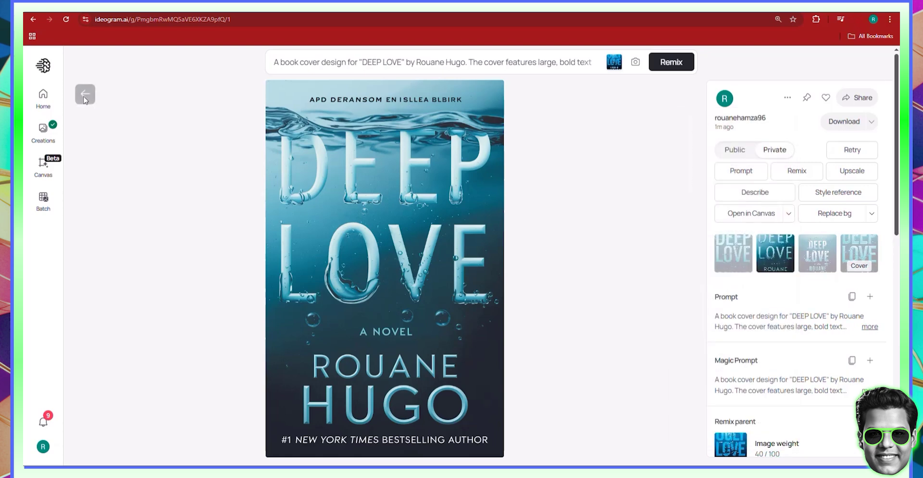